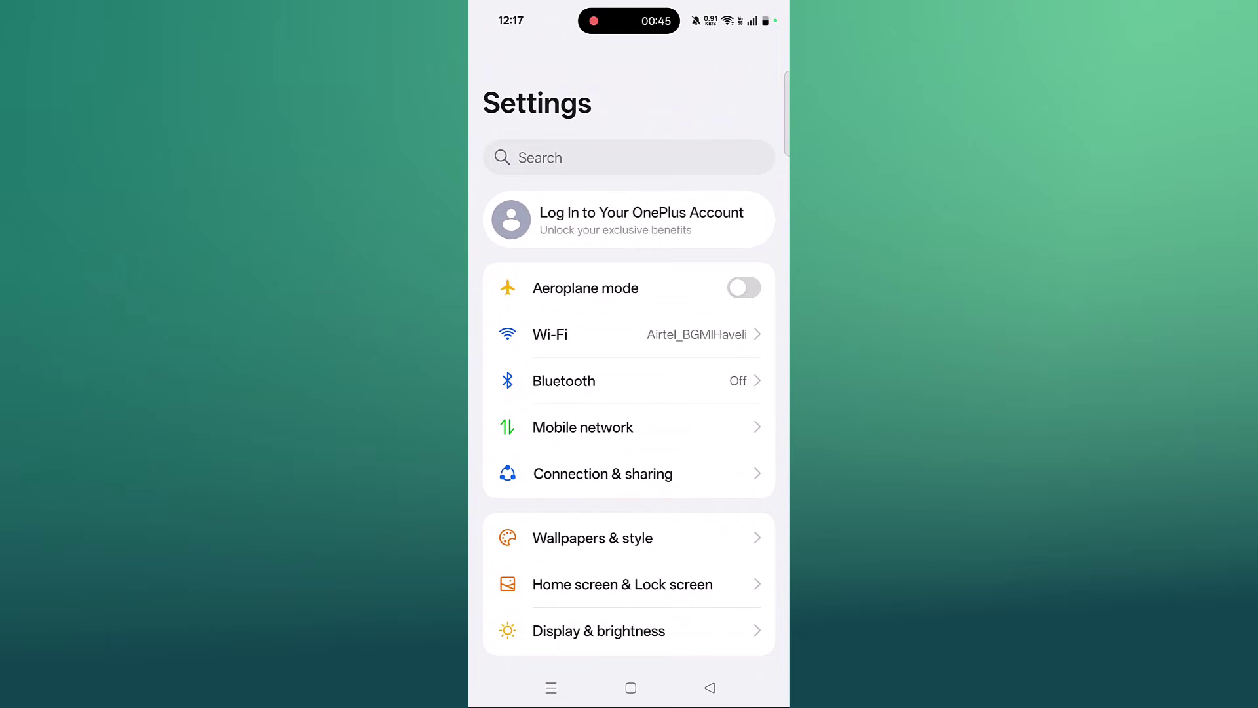
{"action": "scroll", "coordinate": [658, 500], "scroll_direction": "down", "scroll_amount": 5}
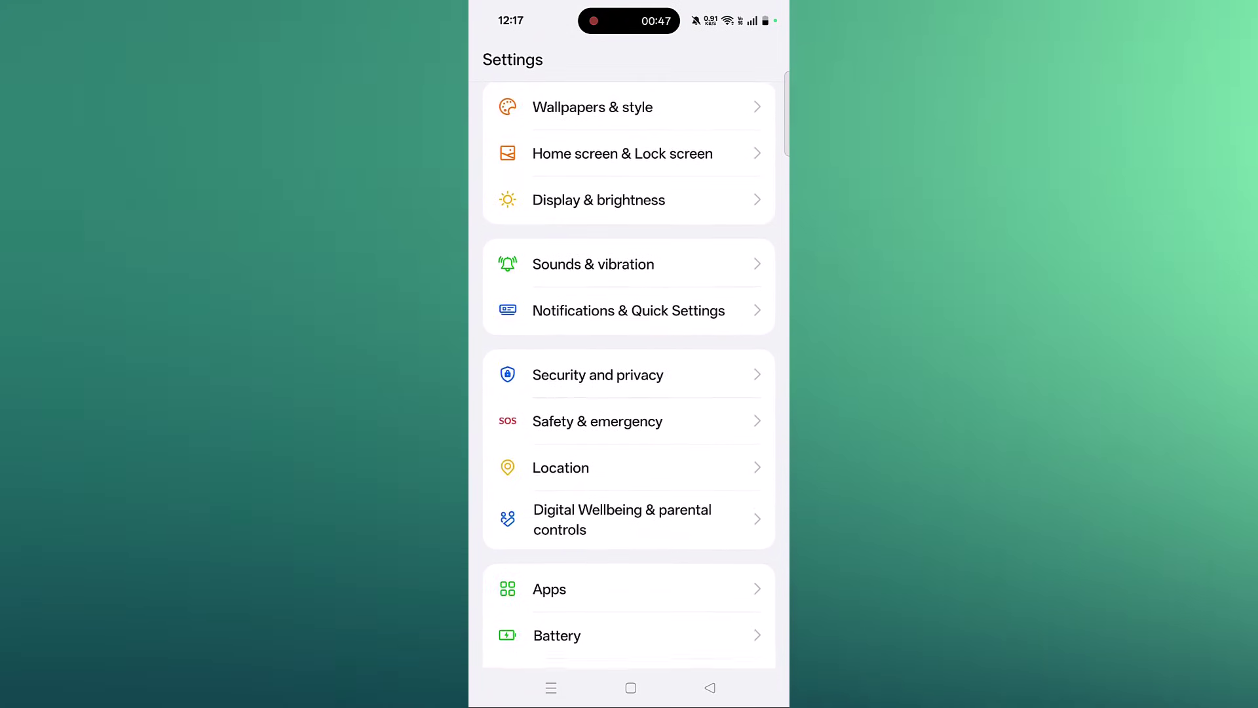
{"action": "scroll", "coordinate": [668, 395], "scroll_direction": "down", "scroll_amount": 4}
{"action": "scroll", "coordinate": [668, 394], "scroll_direction": "down", "scroll_amount": 1}
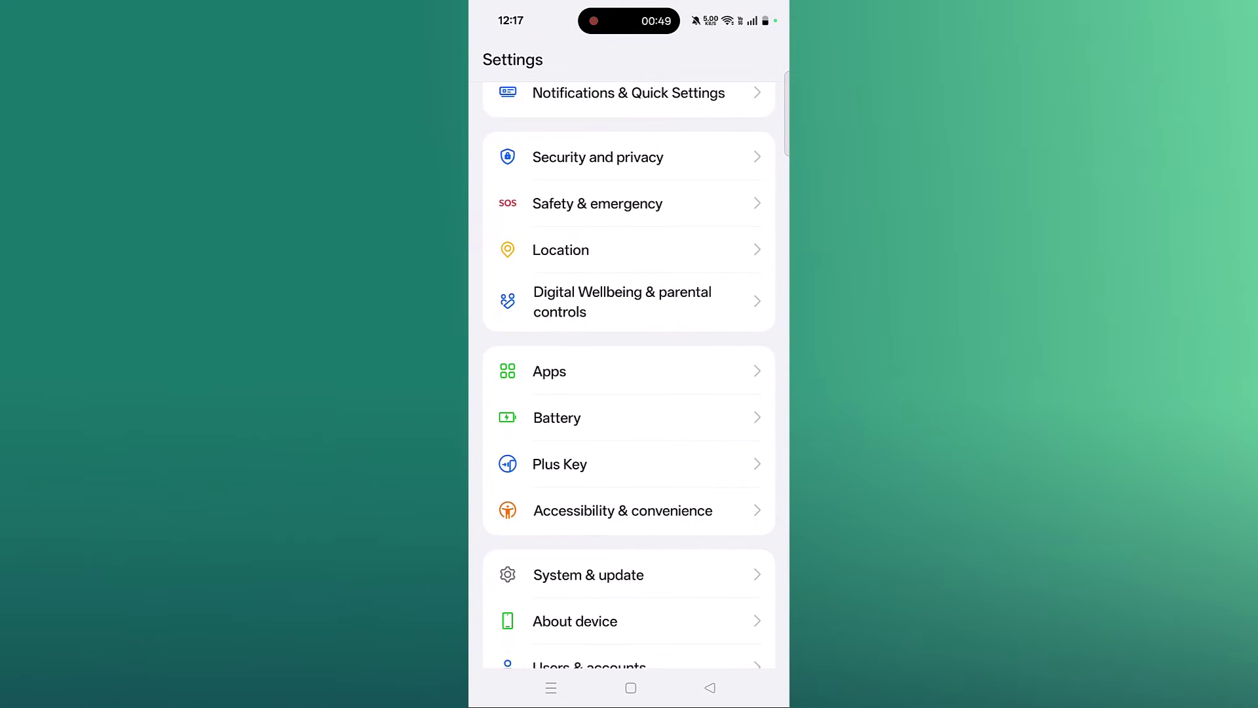
Run the System & update software check, confirming OxygenOS is up to date
{"action": "left_click", "coordinate": [589, 574]}
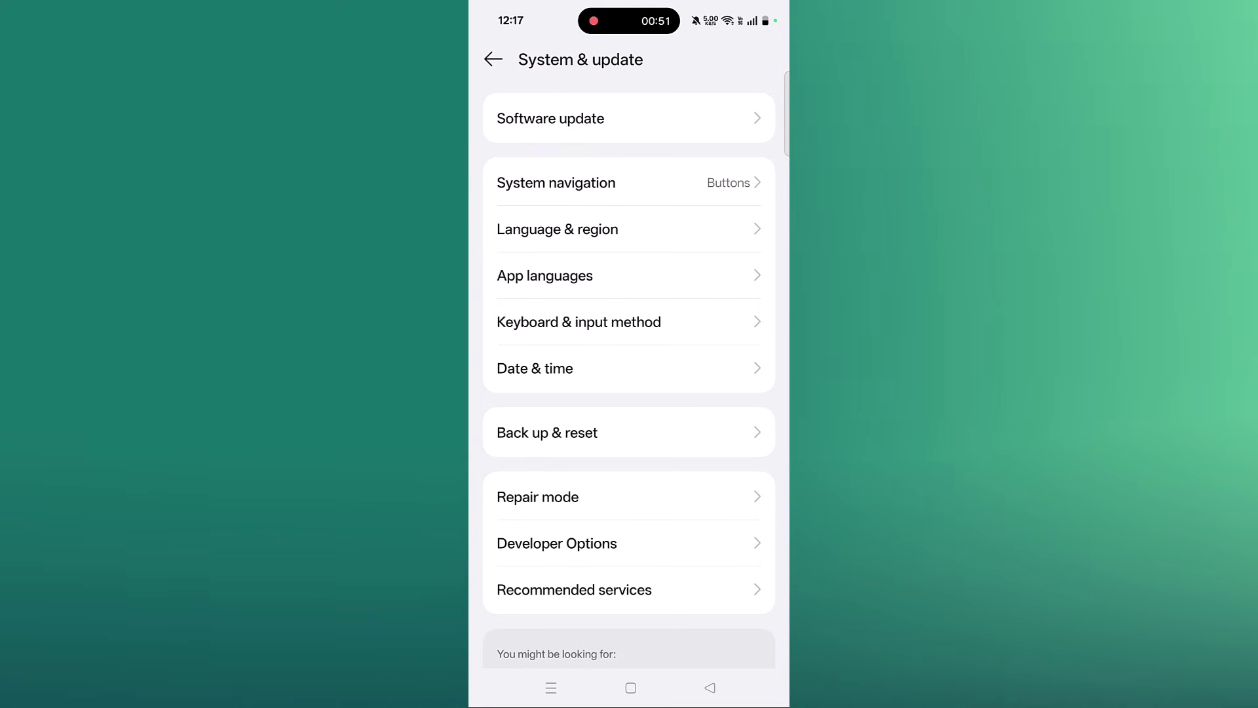
{"action": "left_click", "coordinate": [550, 118]}
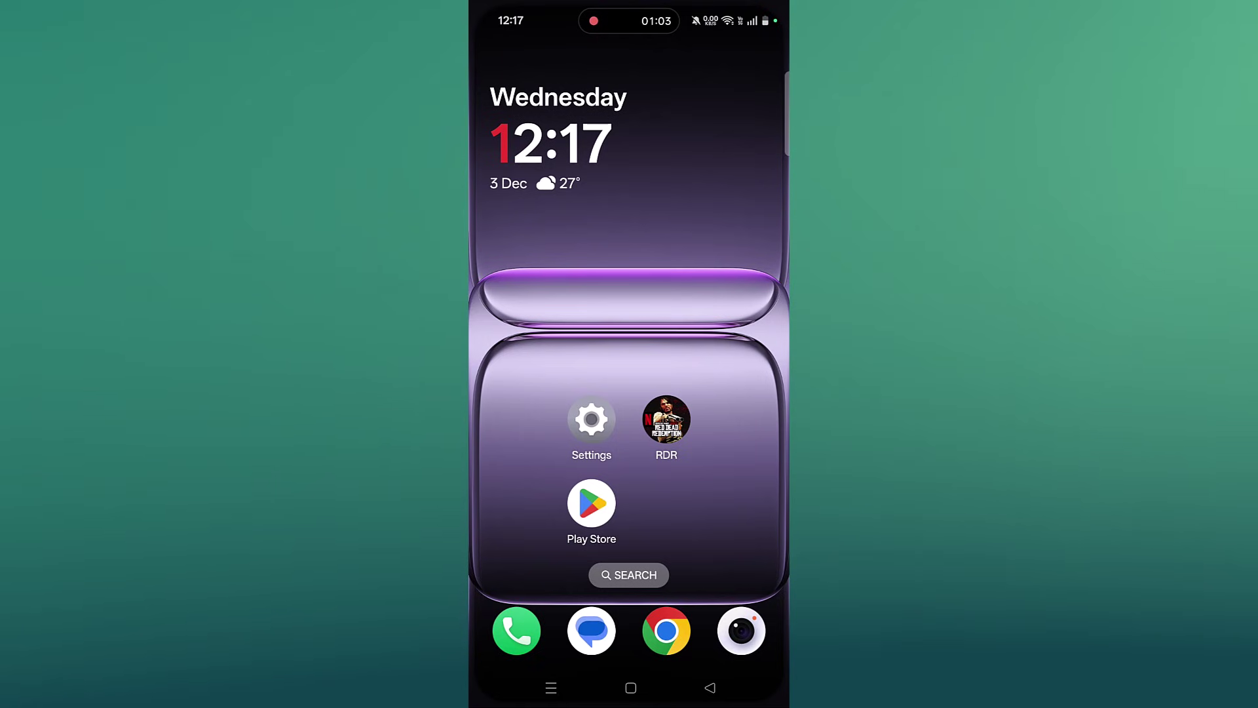
Run Update Play Store from Settings > About, confirming version 48.9.30-31 is already current
{"action": "left_click", "coordinate": [591, 503]}
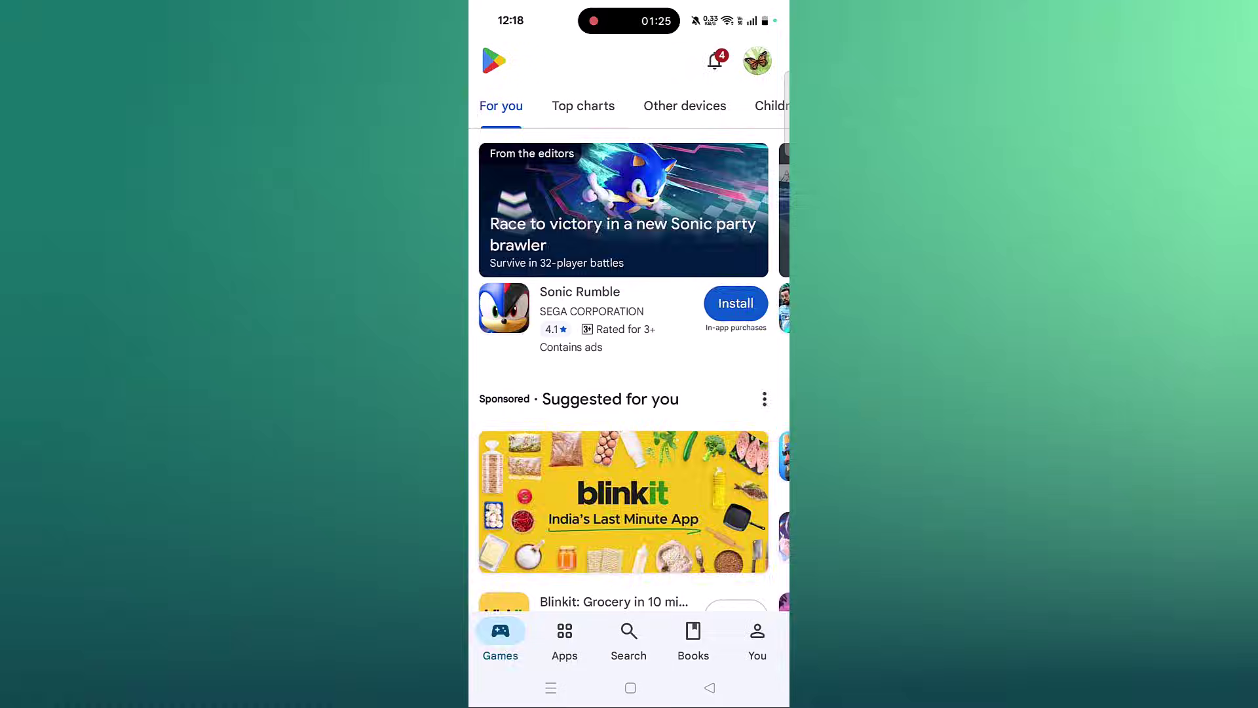
{"action": "left_click", "coordinate": [574, 561]}
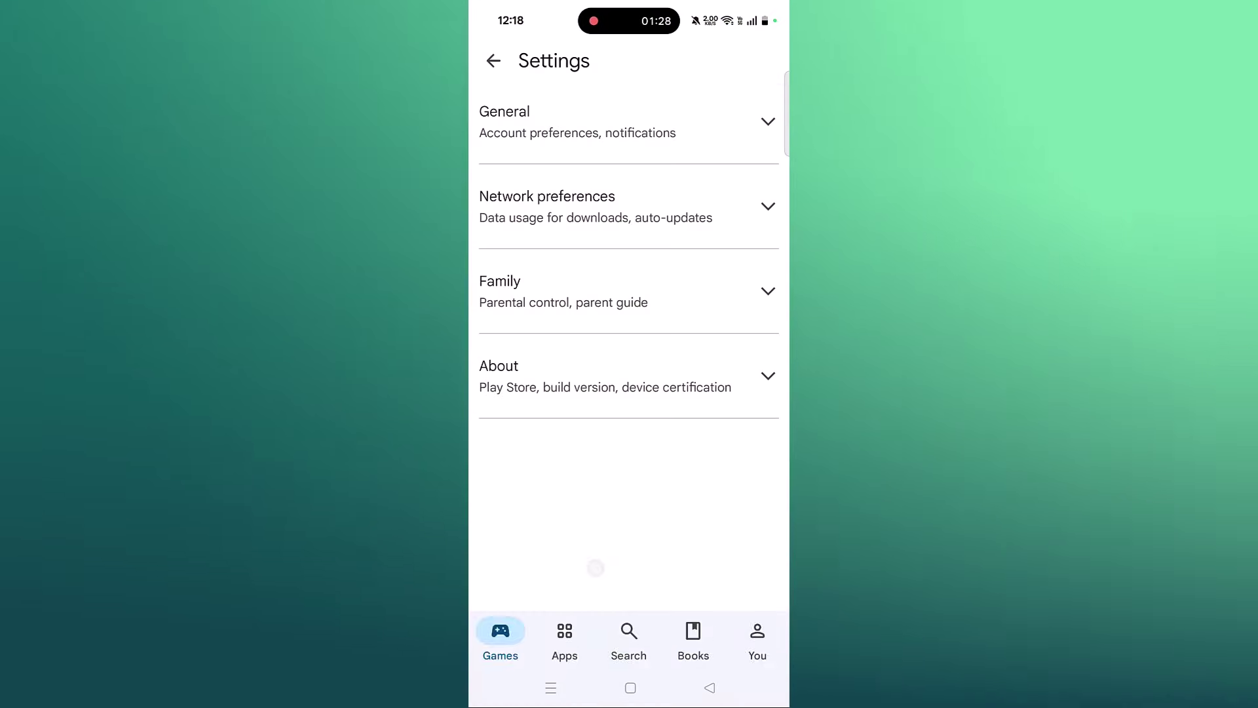
{"action": "left_click", "coordinate": [610, 376]}
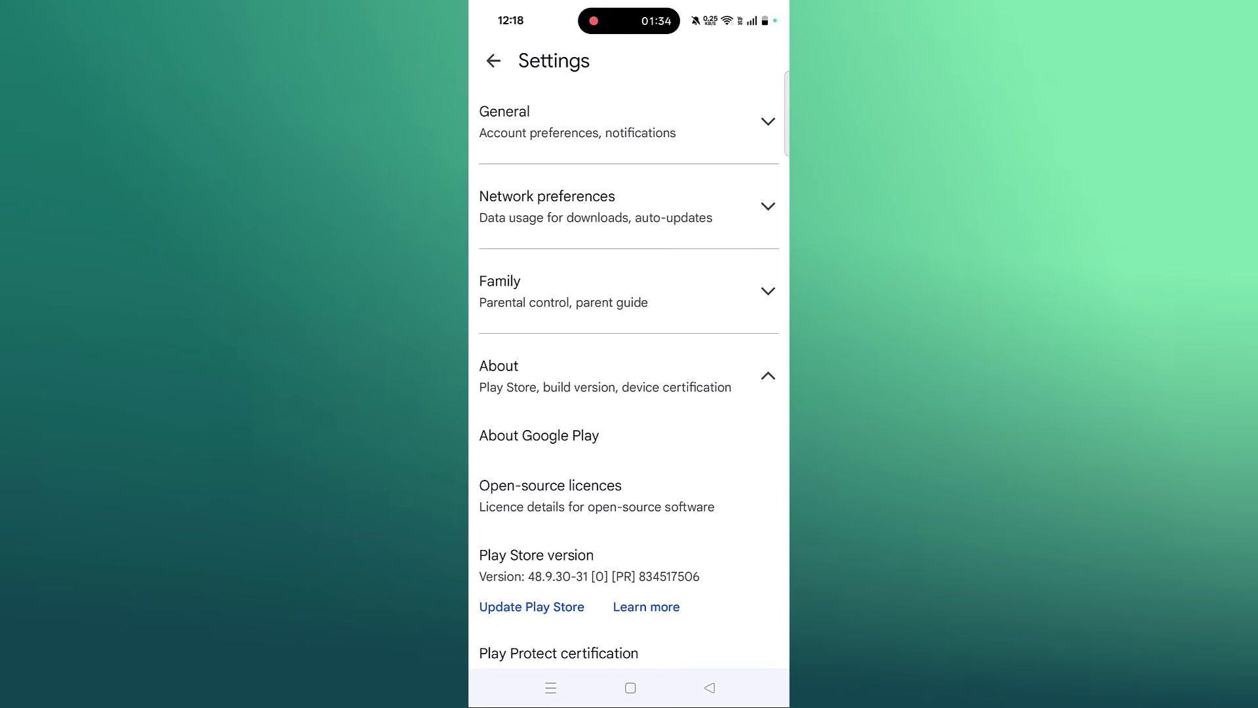
{"action": "left_click", "coordinate": [532, 607]}
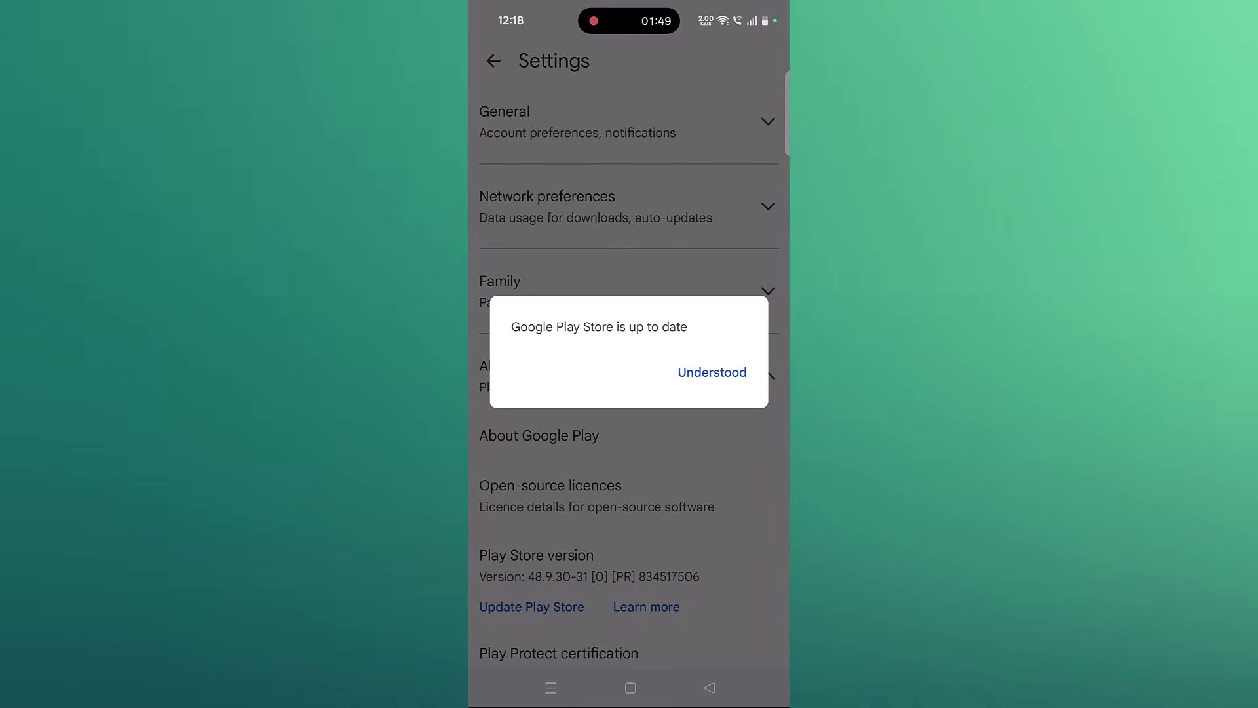
{"action": "left_click", "coordinate": [712, 372]}
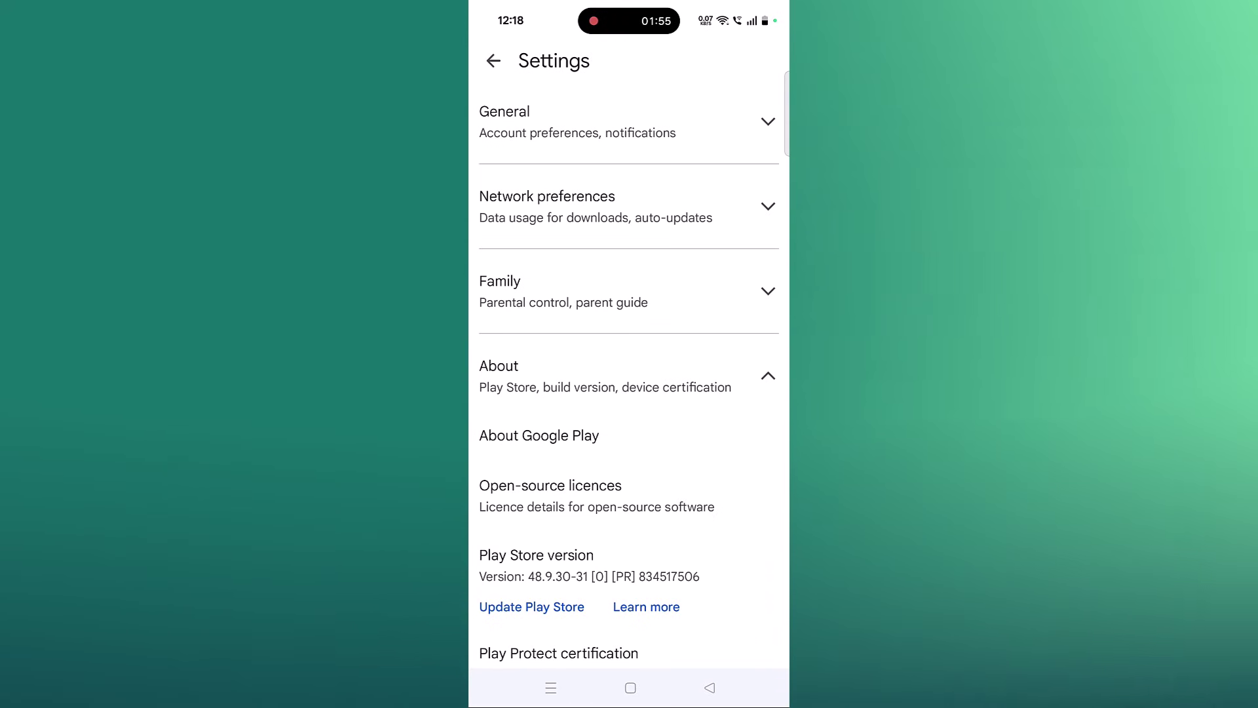
{"action": "left_click", "coordinate": [768, 376]}
{"action": "scroll", "coordinate": [702, 432], "scroll_direction": "down", "scroll_amount": 1}
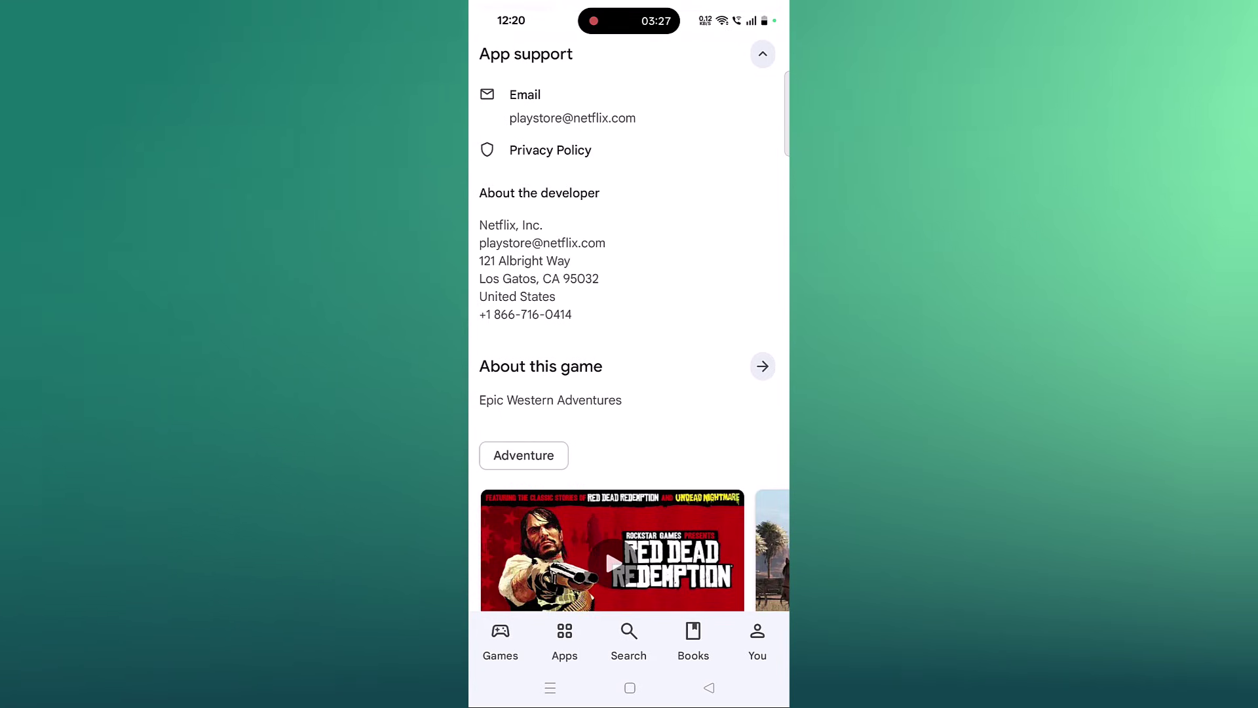
Scroll through the Red Dead Redemption listing details
{"action": "left_click_drag", "start_coordinate": [691, 247], "coordinate": [691, 324]}
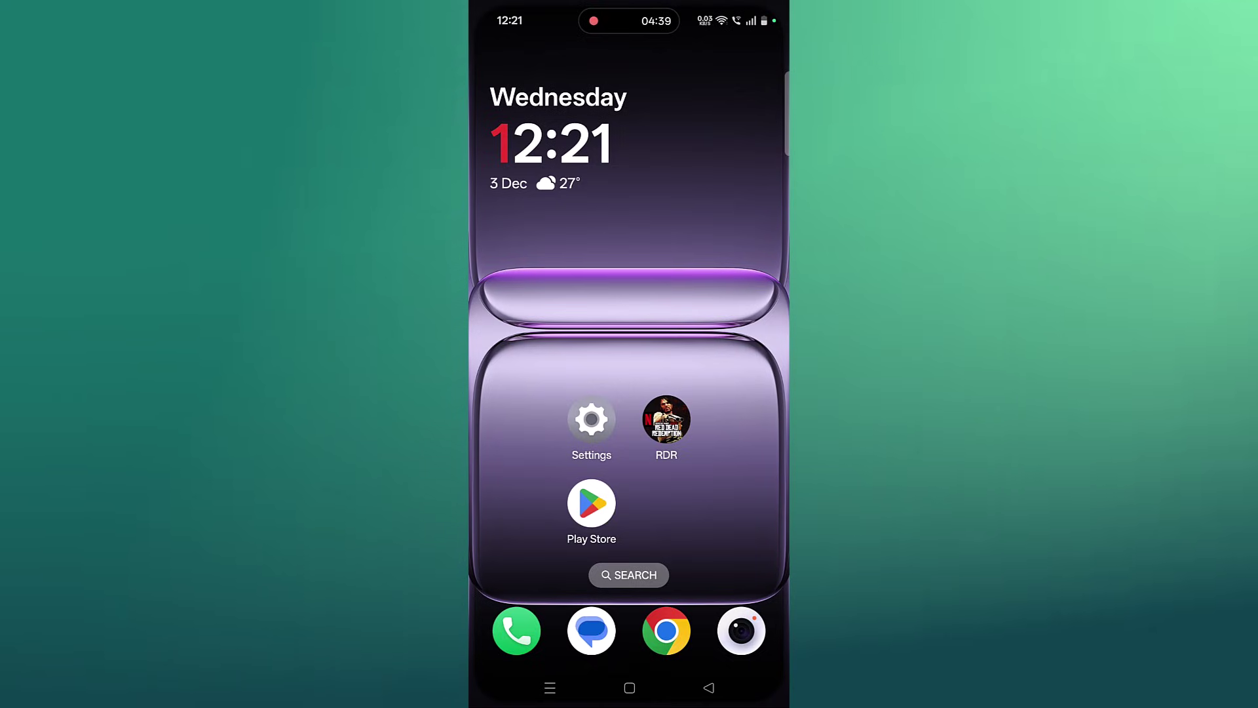
Clear the Play Store's cache via App info > Storage usage, dropping it from 17.8 MB to 0 B
{"action": "left_click", "coordinate": [591, 503]}
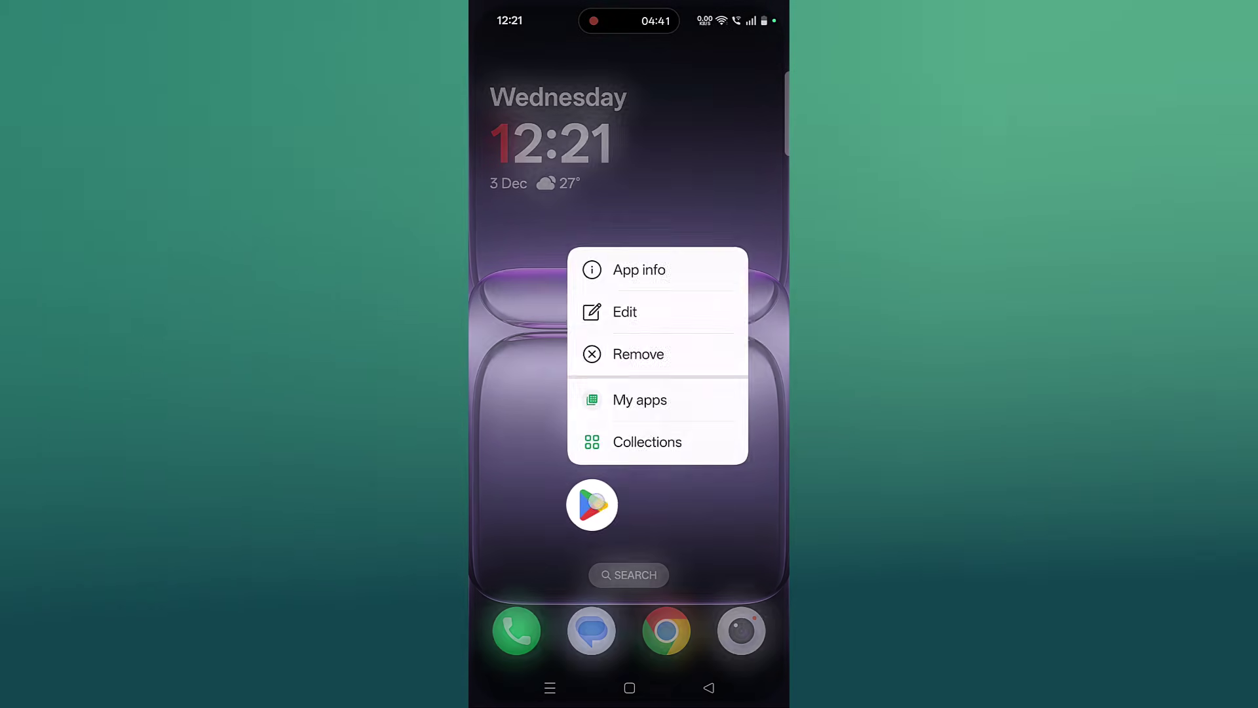
{"action": "left_click", "coordinate": [682, 266]}
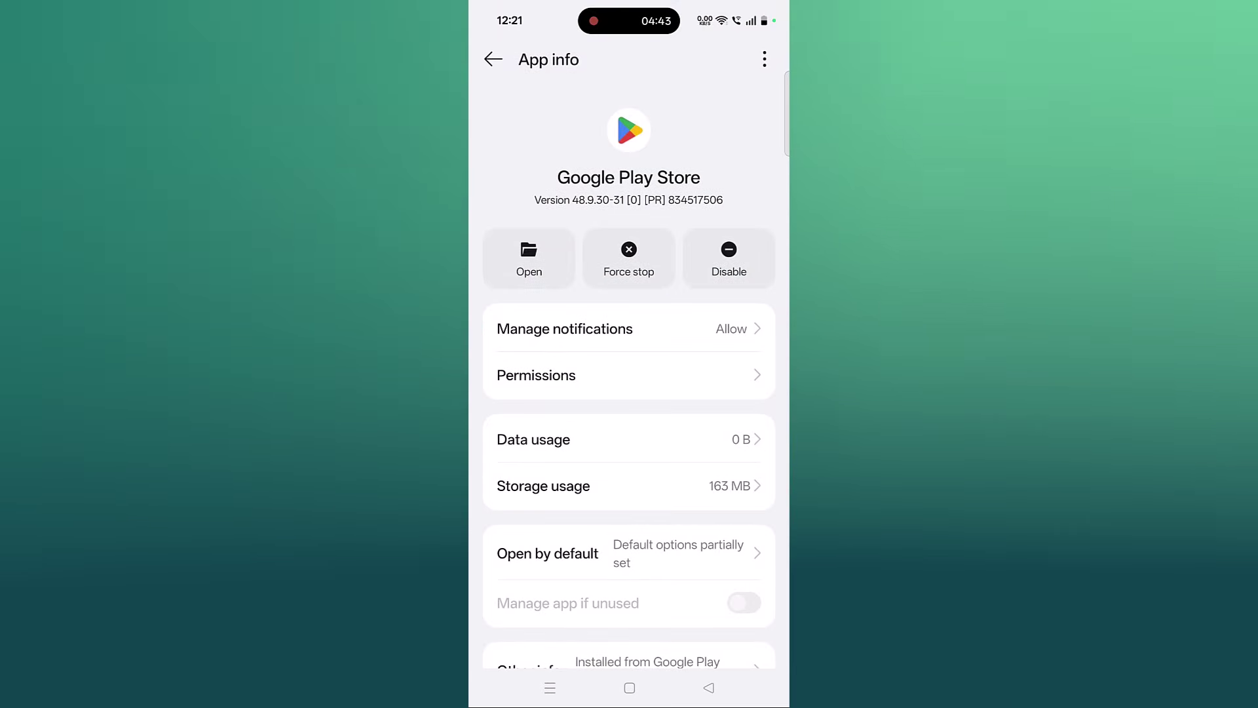
{"action": "left_click", "coordinate": [590, 485]}
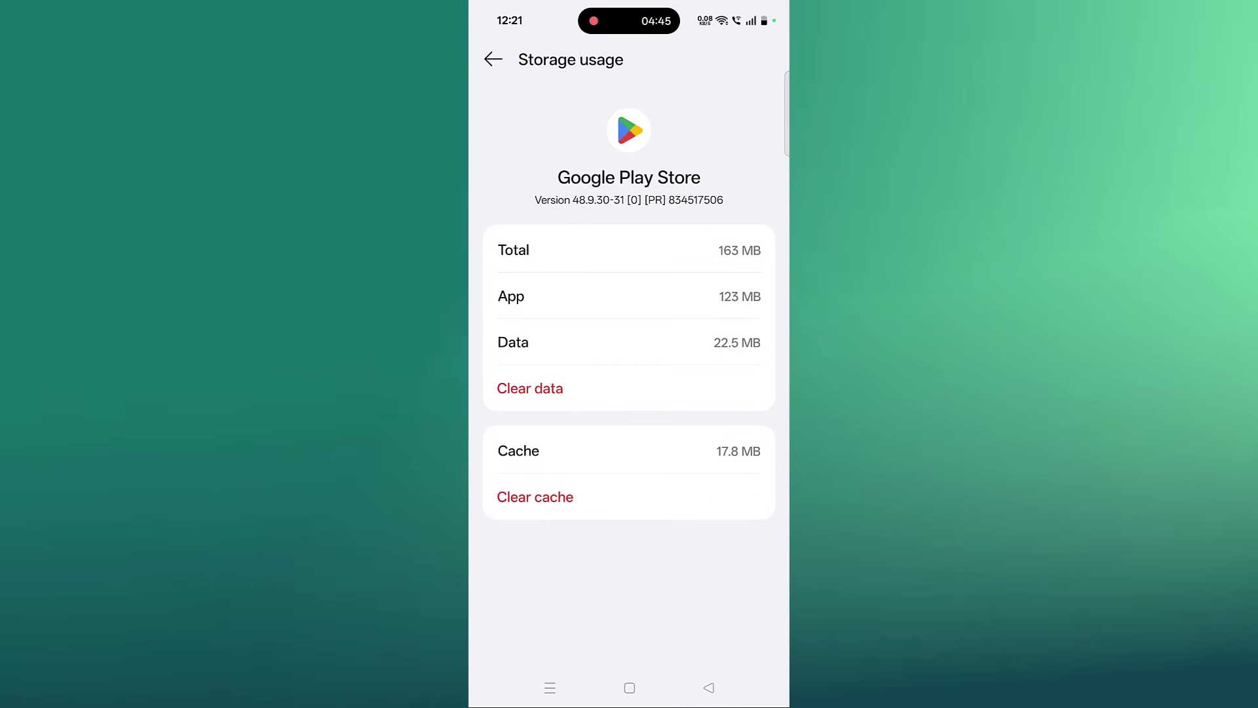
{"action": "left_click", "coordinate": [534, 496]}
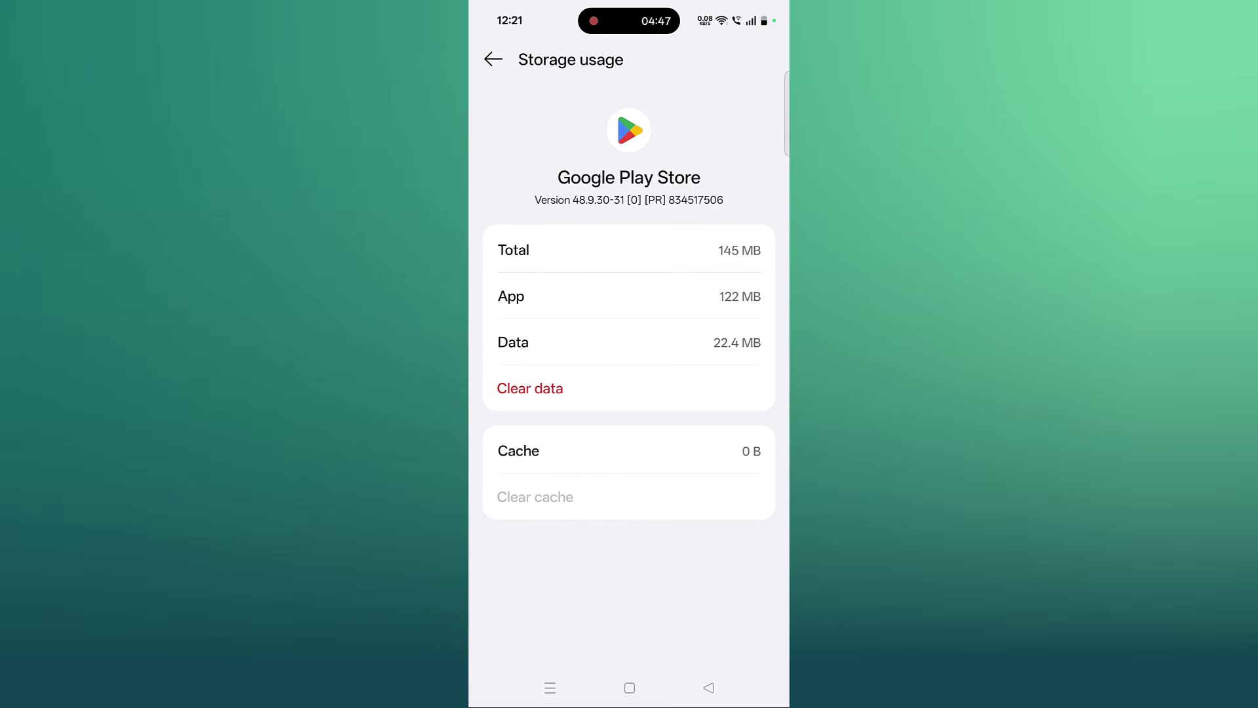
{"action": "left_click", "coordinate": [708, 687]}
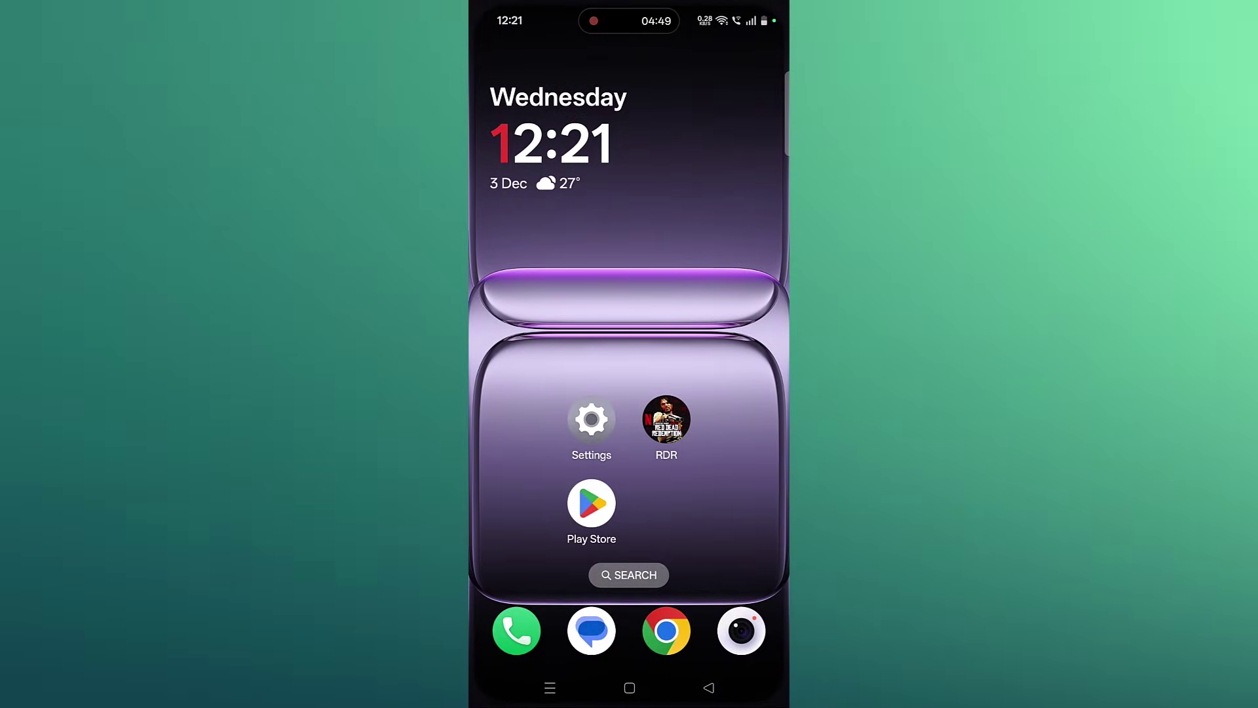